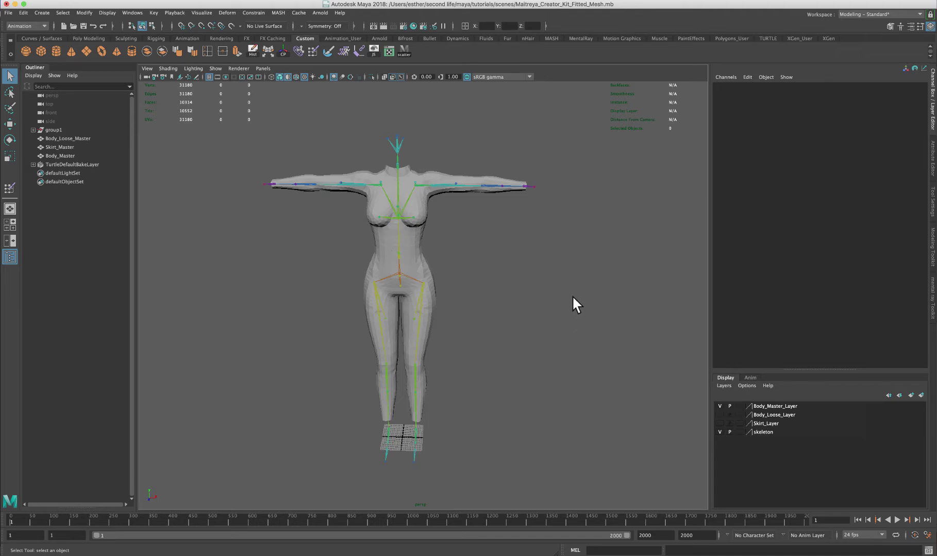
Step: Import MaitreyaBentoHandsKit.fbx from the MaitreyaBentoHandsKit folder inside Maitreya Creator Kit - Hands
mouse_move(563, 311)
left_mouse_down("alt")
mouse_move(568, 298)
mouse_move(572, 312)
left_mouse_up("alt")
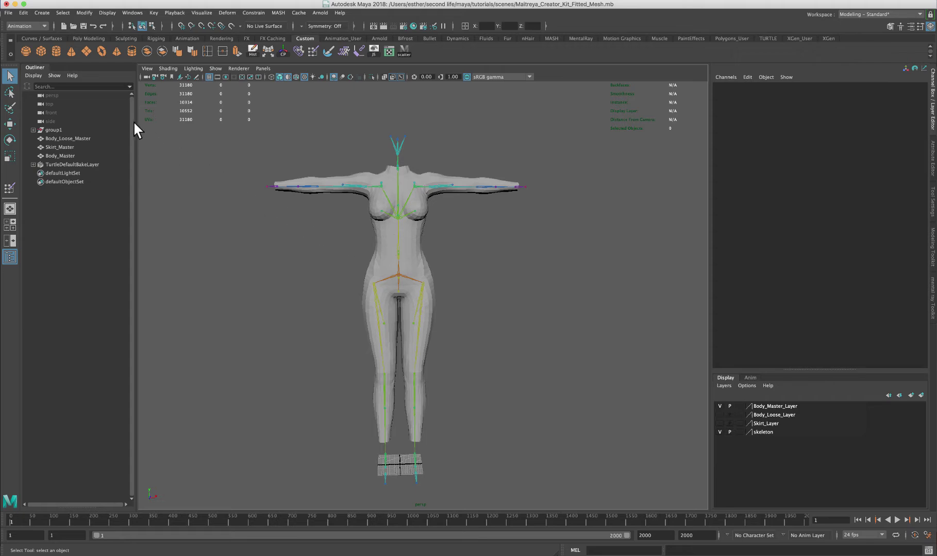
left_click(9, 12)
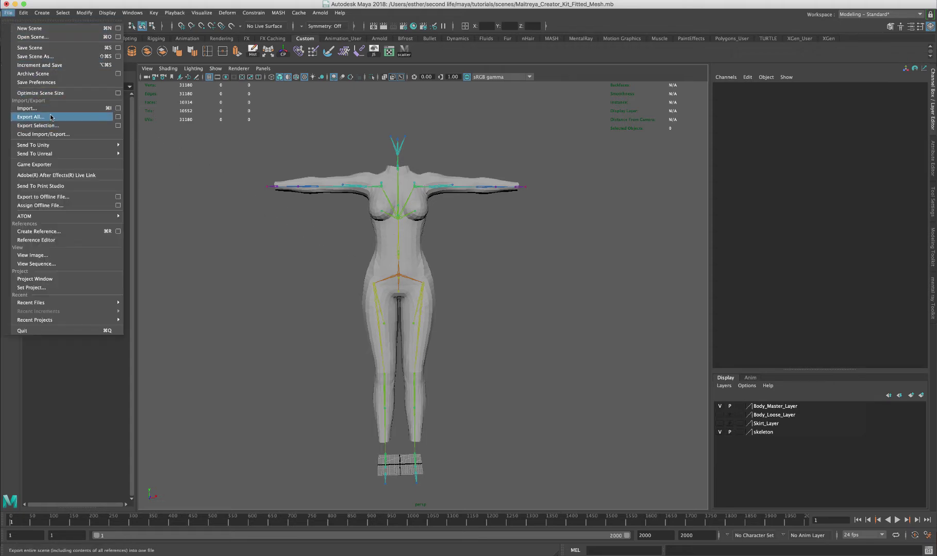
left_click(30, 108)
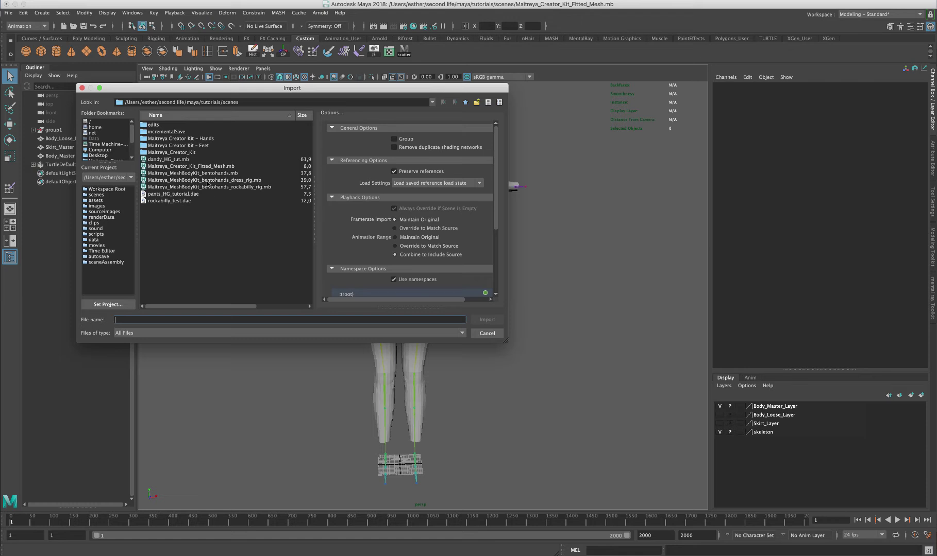
left_click(204, 139)
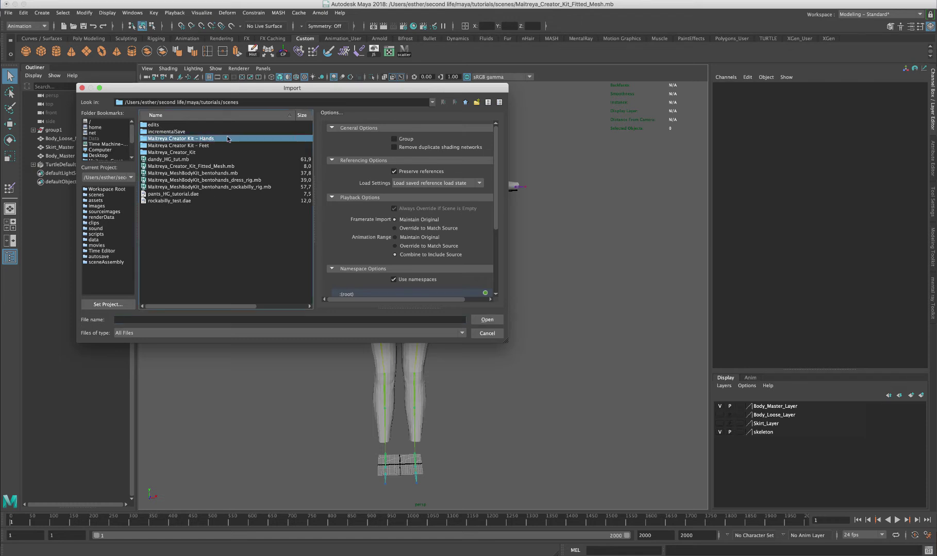
double_click(227, 139)
left_click(228, 139)
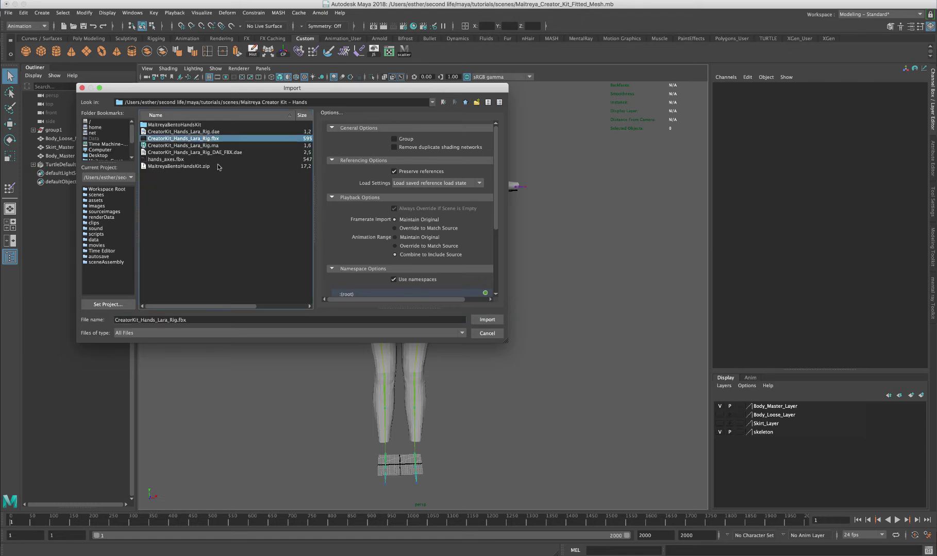
double_click(198, 124)
left_click(199, 124)
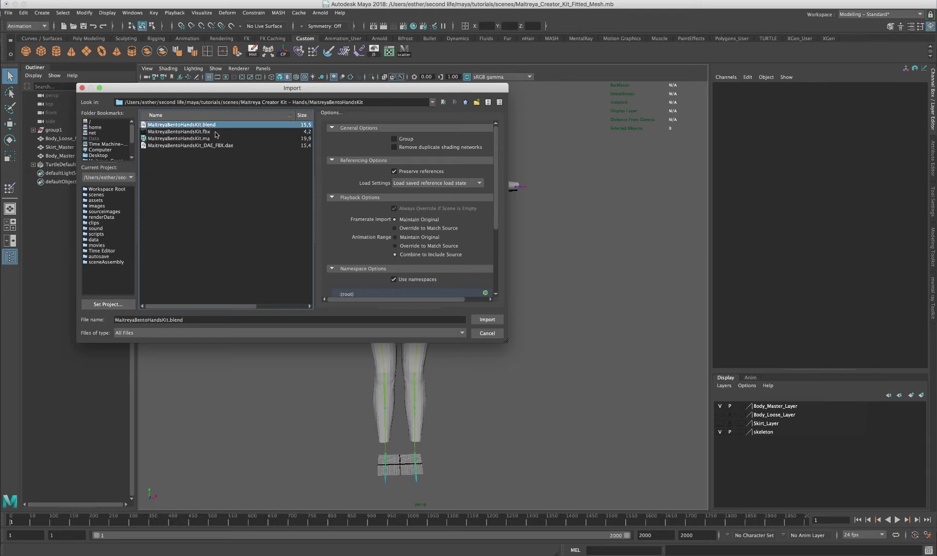
left_click(218, 132)
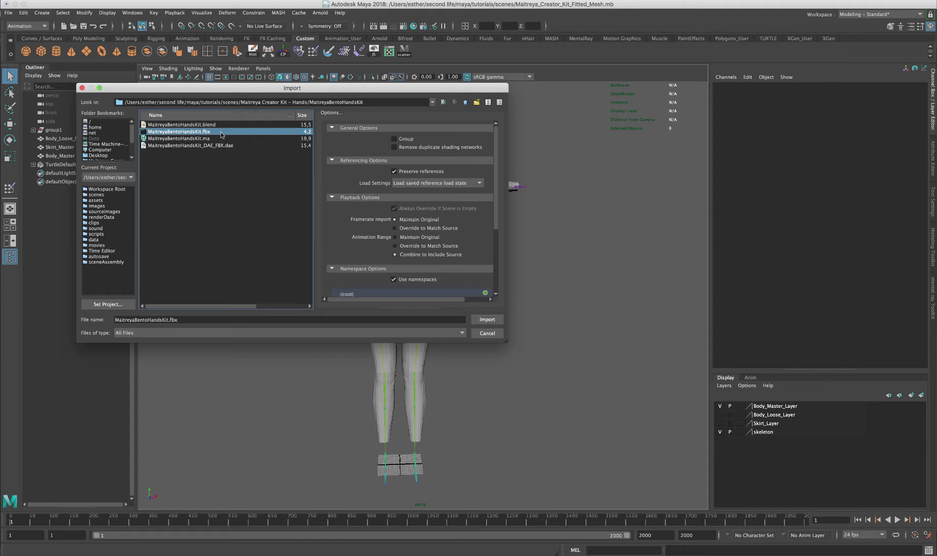
left_click(487, 320)
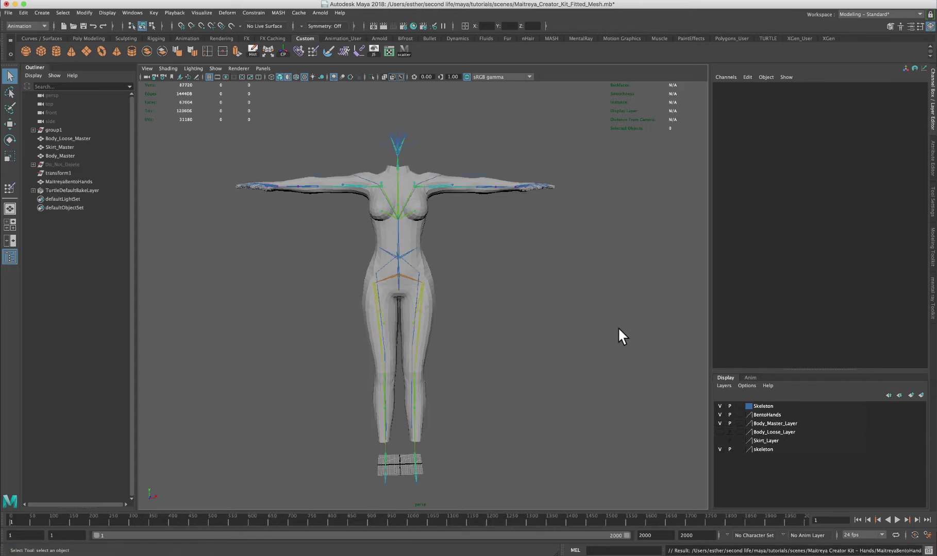
Step: Try deleting the skeleton from its mPelvis root joint, undo the deletion and clear the selection
mouse_move(519, 287)
left_mouse_down("alt")
mouse_move(540, 324)
mouse_move(617, 290)
mouse_move(516, 317)
mouse_move(434, 295)
mouse_move(486, 308)
mouse_move(579, 299)
mouse_move(567, 330)
mouse_move(523, 304)
mouse_move(536, 289)
left_mouse_up("alt")
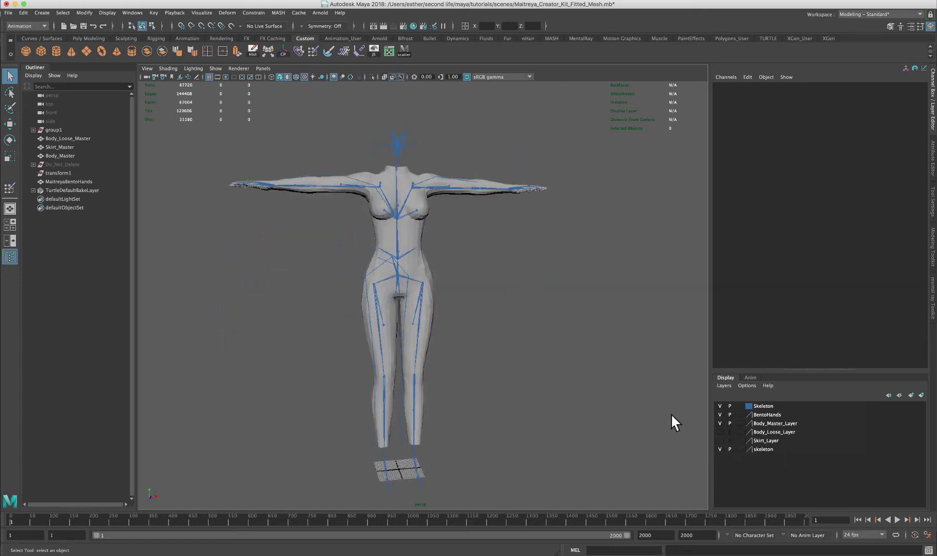
left_click_drag(519, 324, 490, 300, "alt")
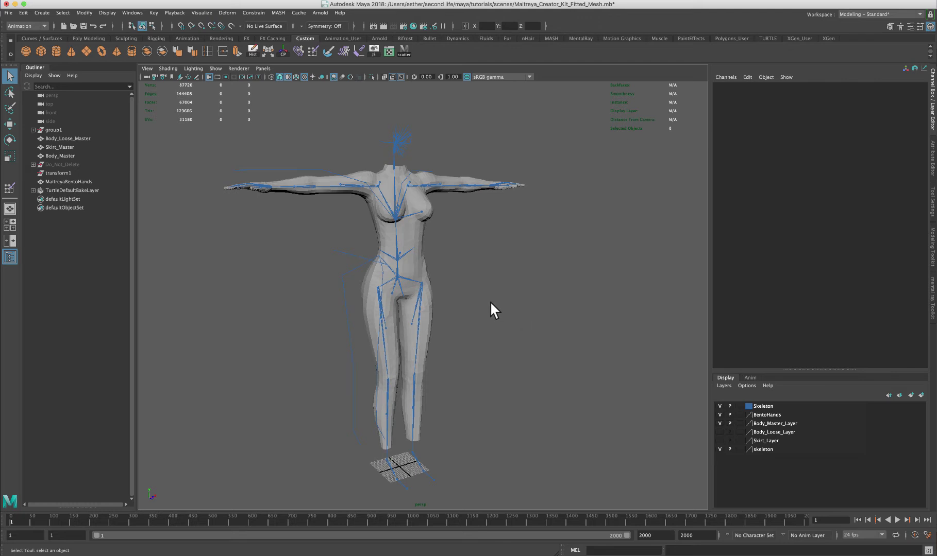
left_click(397, 277)
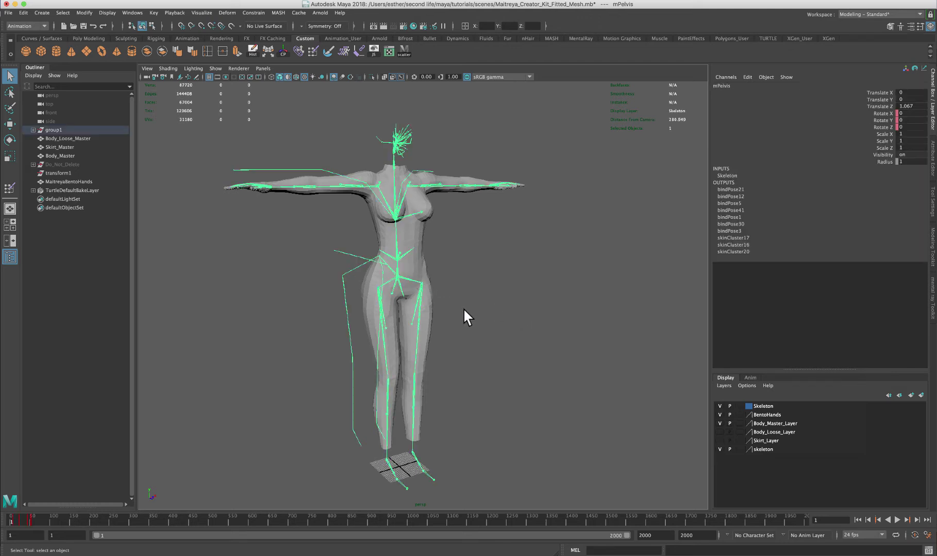
key("Delete")
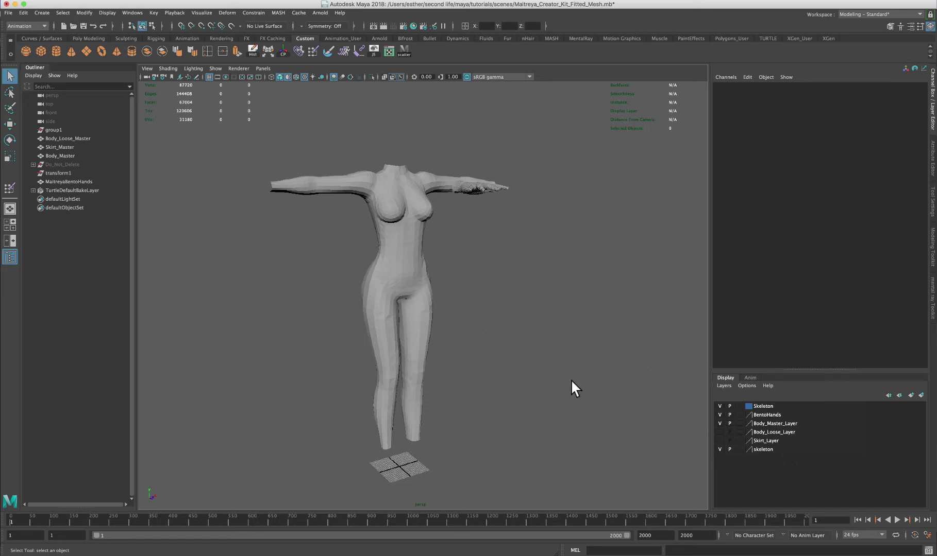
key("ctrl+z")
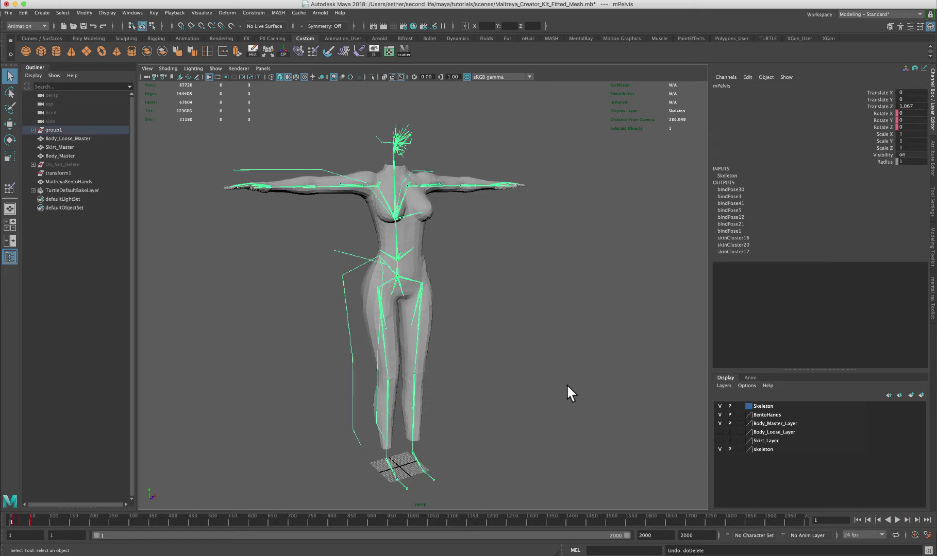
left_click(631, 344)
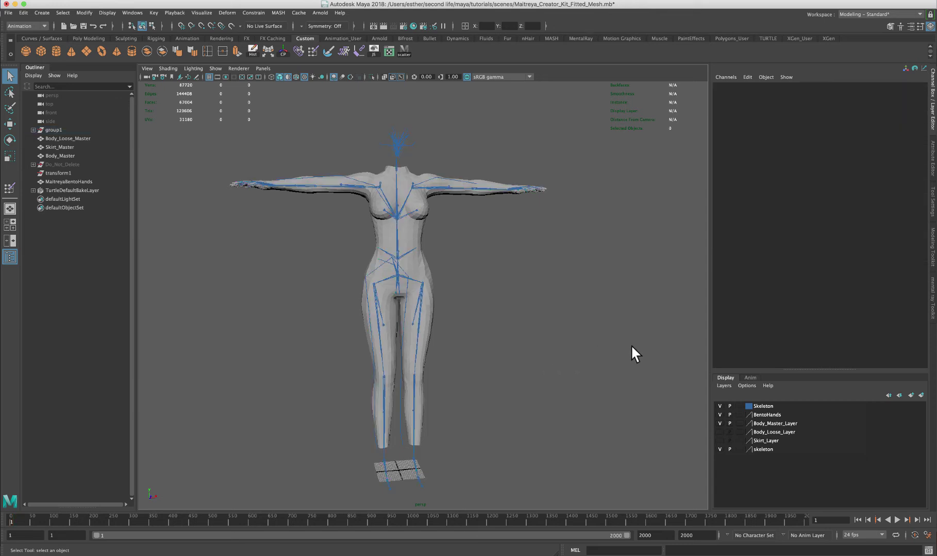
Step: Delete the old lowercase skeleton display layer and toggle the remaining Skeleton layer's visibility off and on
left_click(773, 448)
right_click(794, 448)
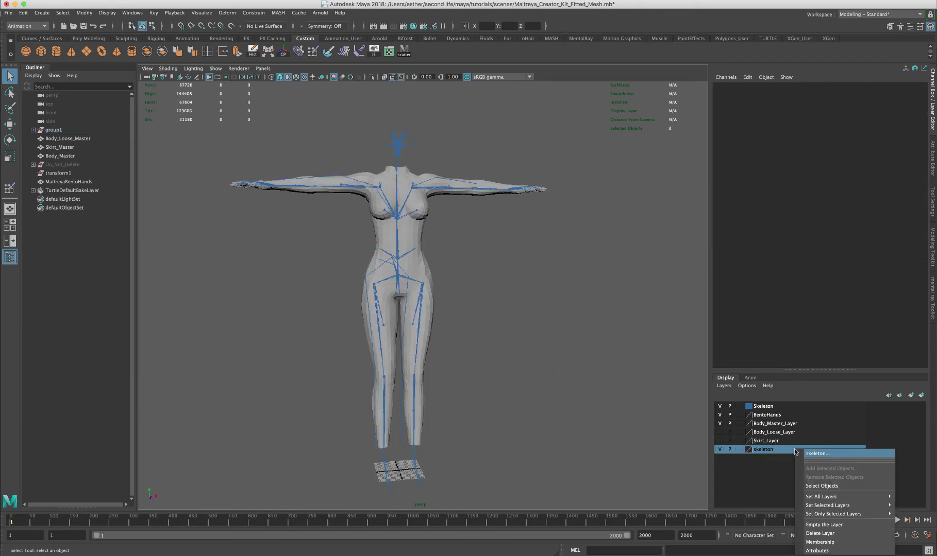
left_click(819, 534)
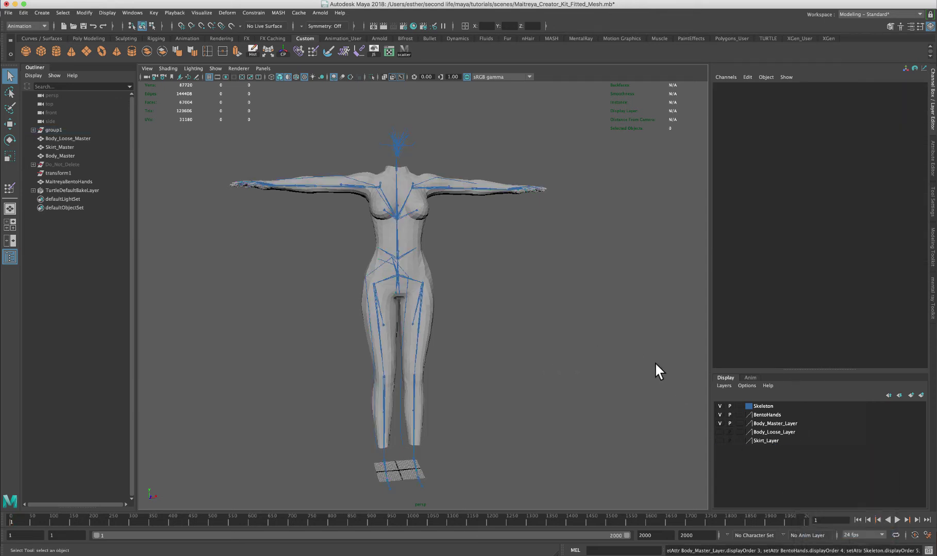
left_click(719, 406)
left_click(720, 406)
Step: Test the body rig by rotating the mHipLeft joint slightly, undo the rotation and deselect the joint
left_click_drag(508, 318, 518, 297, "alt")
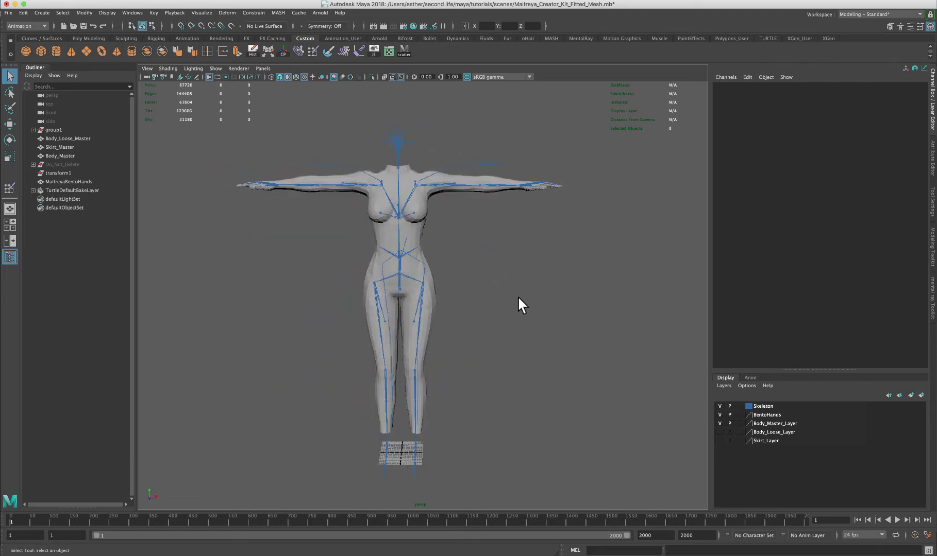
left_click_drag(504, 239, 429, 280, "alt")
left_click(423, 283)
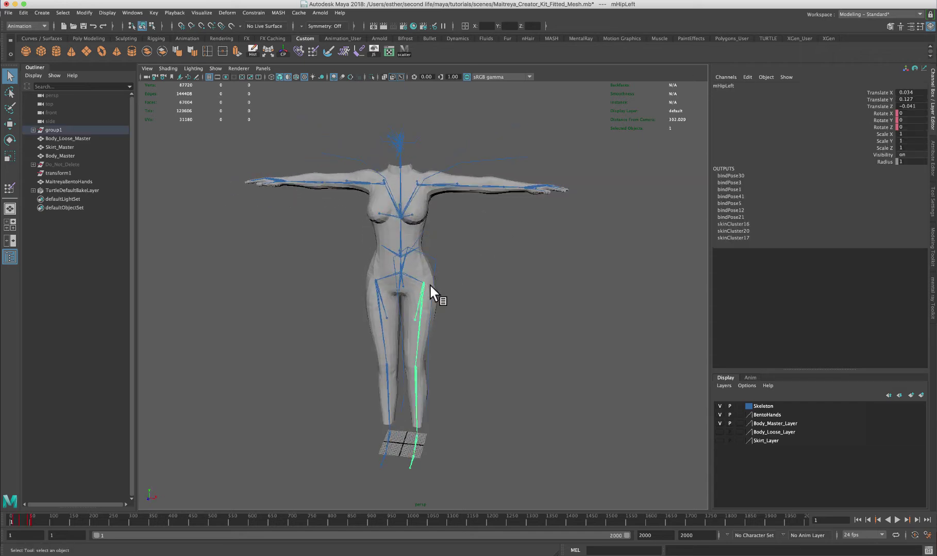
key("e")
mouse_move(417, 267)
left_mouse_down()
mouse_move(419, 240)
mouse_move(418, 286)
mouse_move(421, 266)
left_mouse_up()
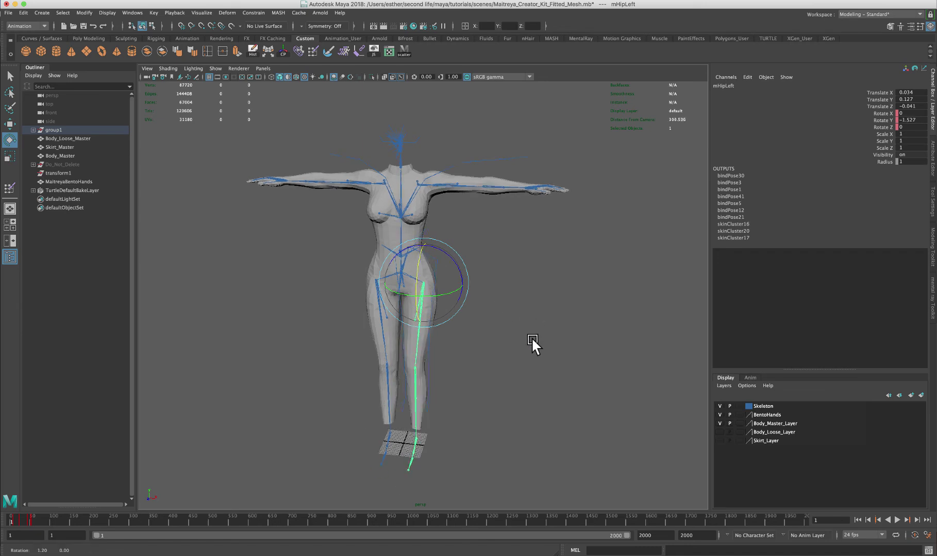
left_click_drag(533, 345, 570, 330, "alt")
key("ctrl+z")
left_click(568, 329)
Step: Test the hand rig by rotating the mHandMiddle1Left finger joint about X, undo the rotation and deselect it
left_click_drag(554, 289, 533, 314, "alt")
left_click(570, 298)
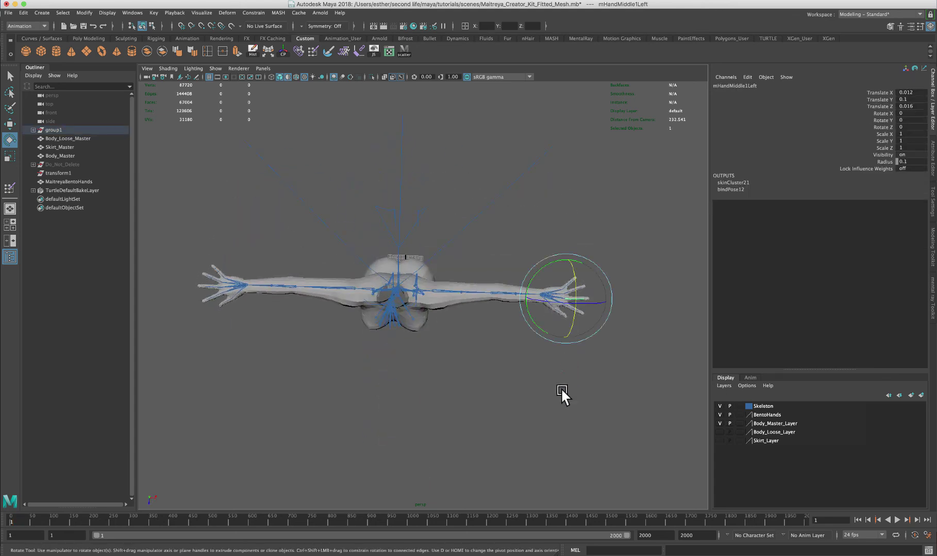
left_click_drag(550, 410, 547, 368, "alt")
mouse_move(592, 211)
left_mouse_down()
mouse_move(584, 212)
mouse_move(591, 217)
left_mouse_up()
key("ctrl+z")
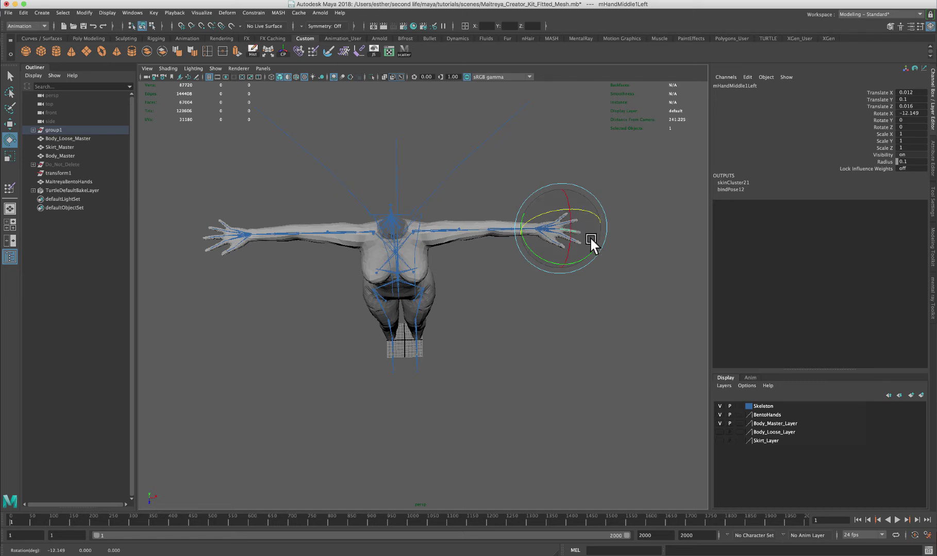
key("ctrl+z")
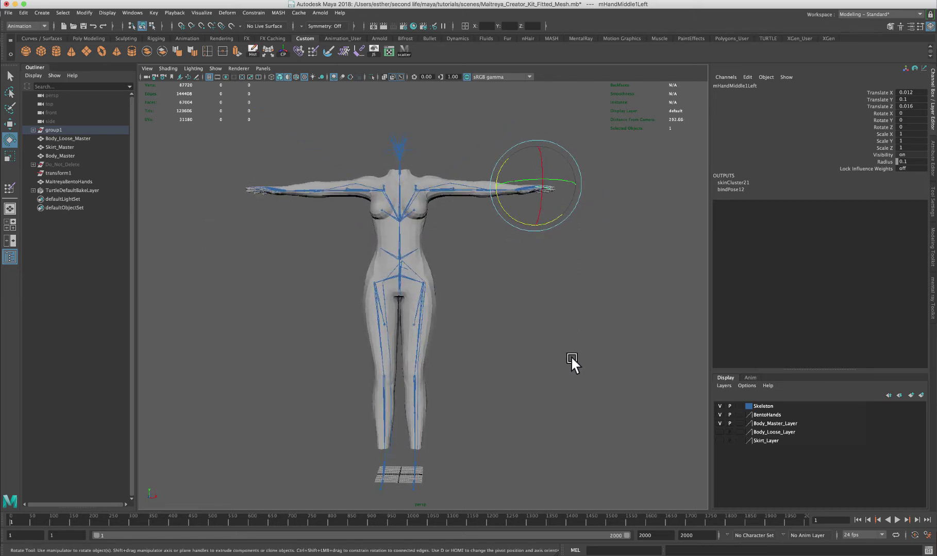
left_click(550, 385)
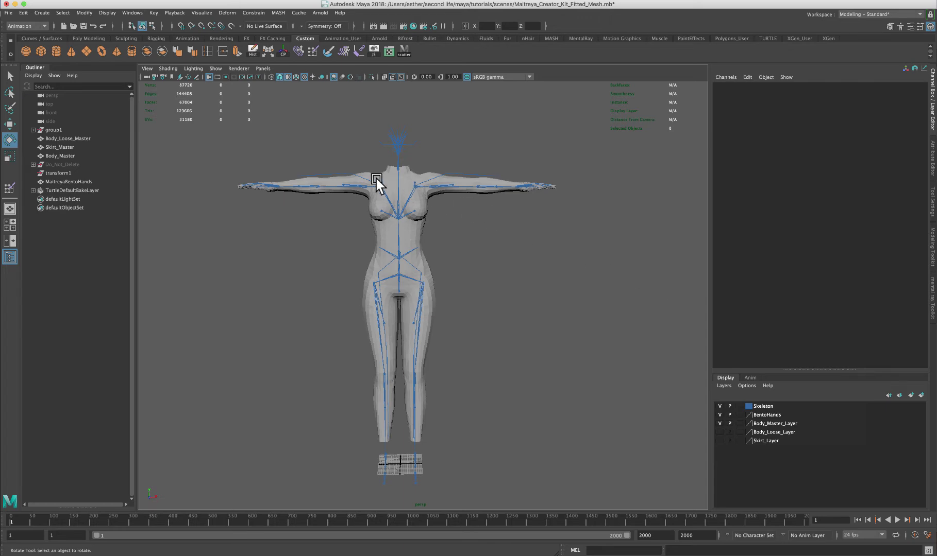
Step: Import CreatorKit_MaitreyaFoot_V1.fbx from the Maitreya Creator Kit - Feet folder
left_click(8, 12)
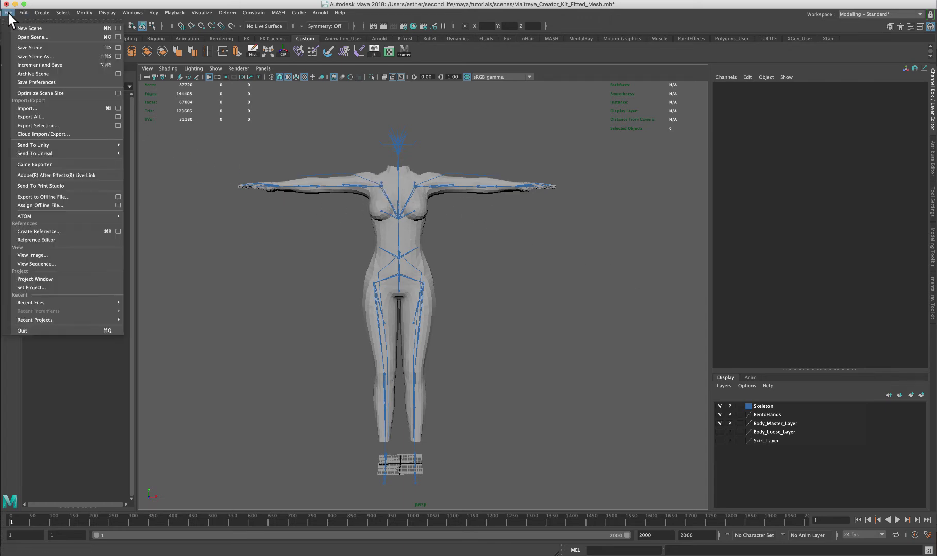
left_click(26, 109)
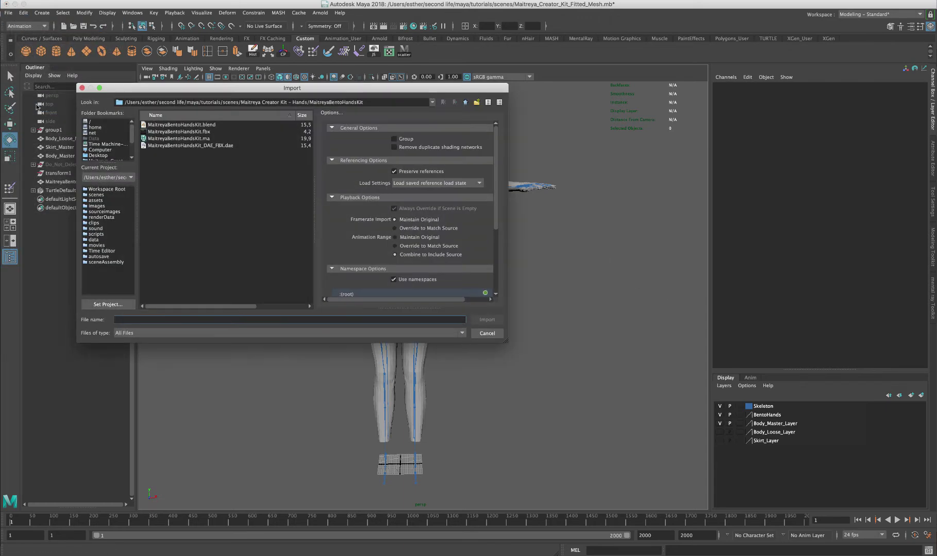
left_click(466, 102)
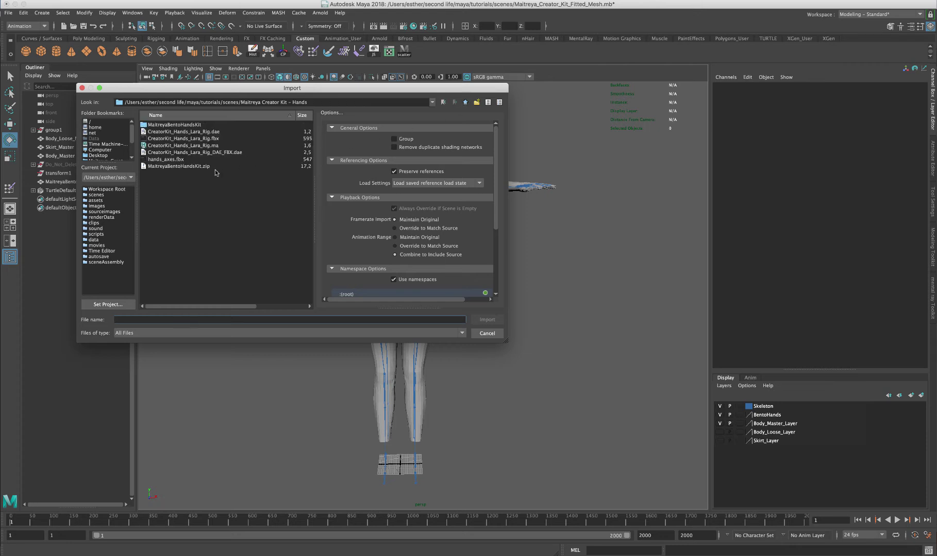
left_click(465, 103)
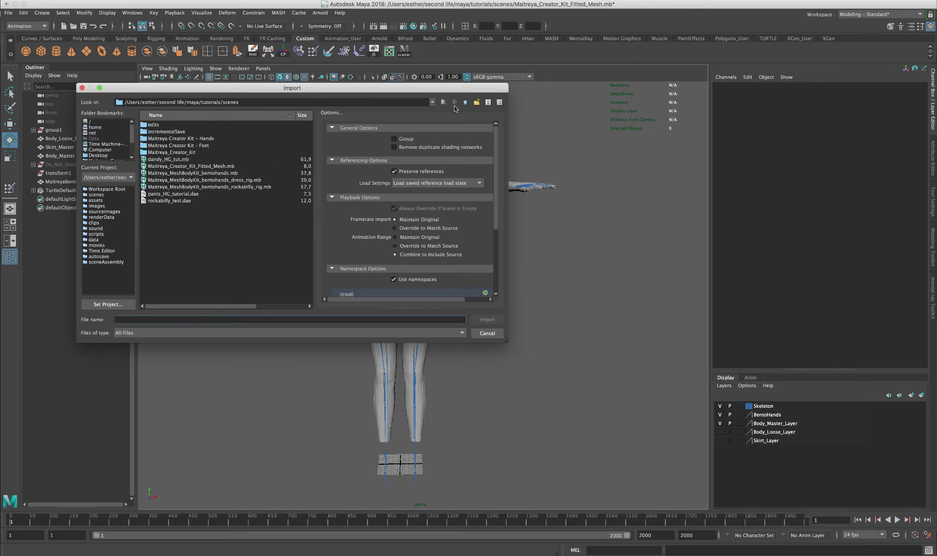
double_click(210, 147)
left_click(210, 146)
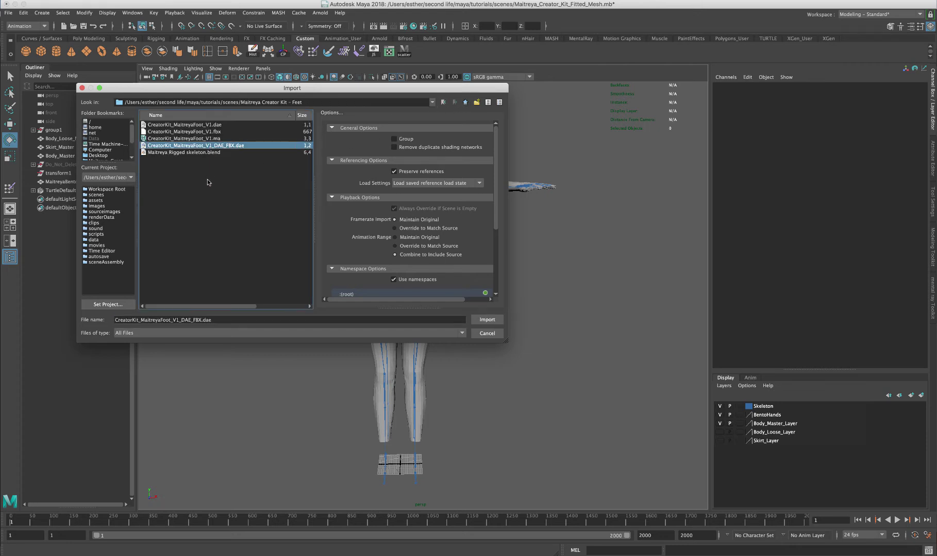
left_click(222, 132)
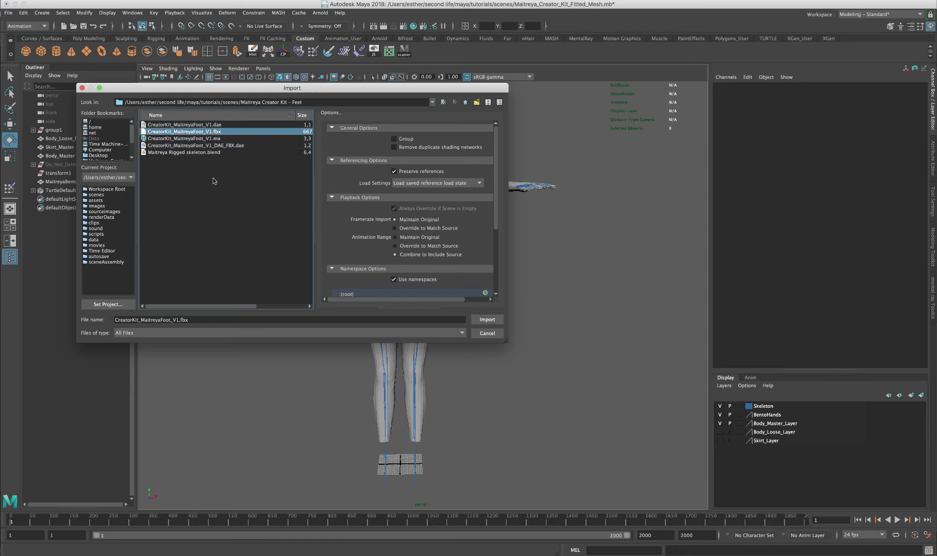
left_click(487, 319)
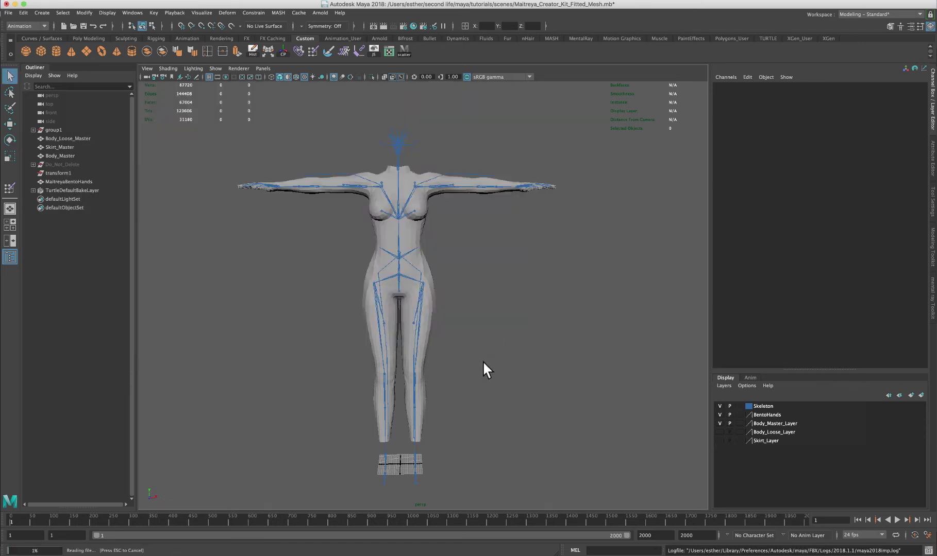
key("e")
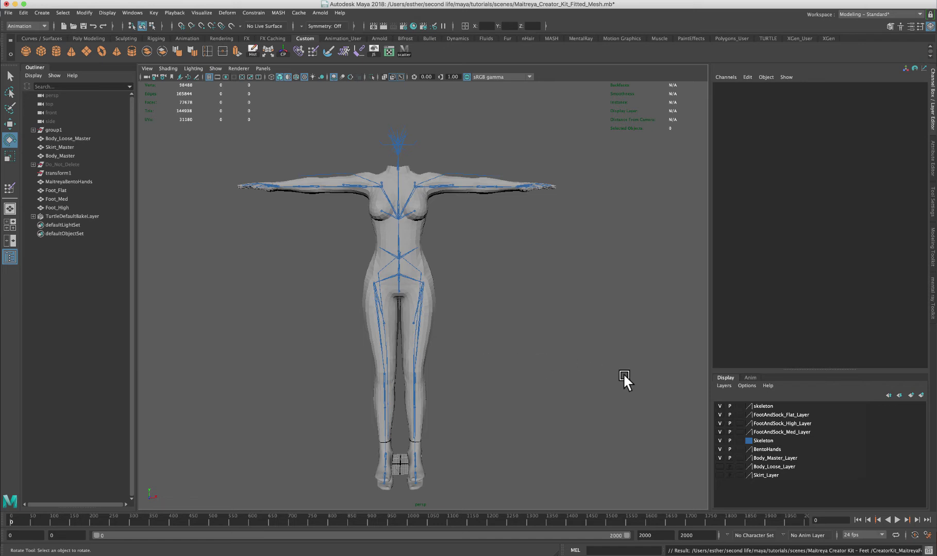
Step: Delete the lowercase skeleton display layer that came with the imported feet
left_click_drag(600, 403, 698, 399, "alt")
left_click(788, 405)
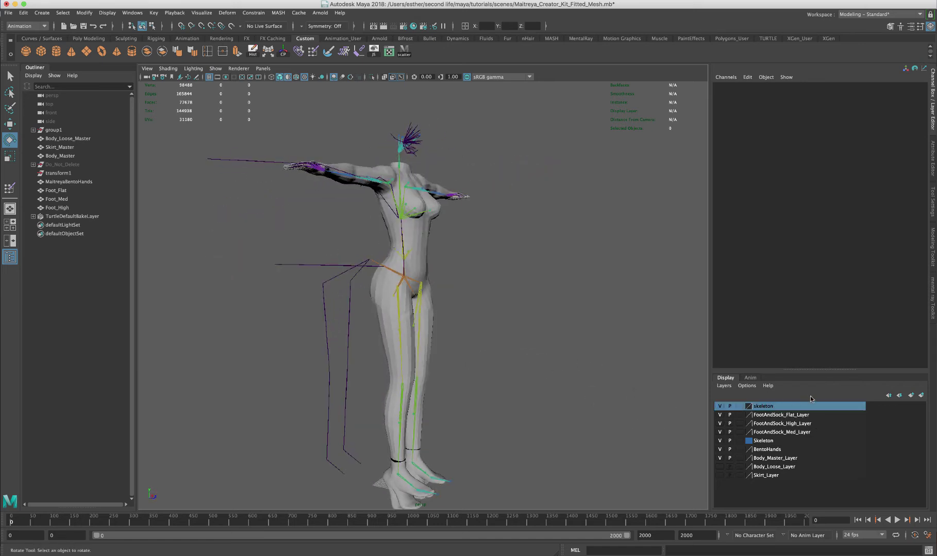
right_click(788, 406)
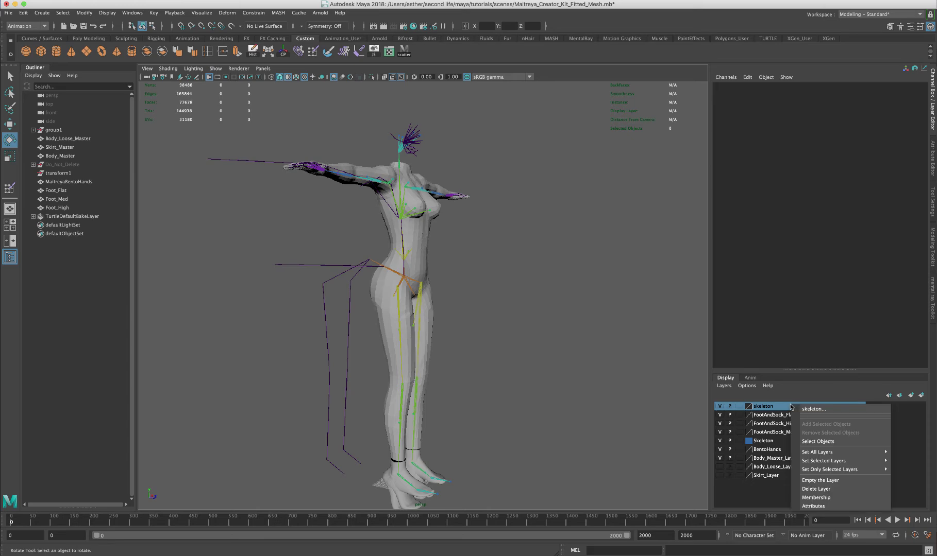
left_click(822, 486)
Step: Hide the FootAndSock_Flat_Layer and FootAndSock_High_Layer display layers, keeping FootAndSock_Med_Layer shown
left_click_drag(563, 406, 433, 403, "alt")
left_click_drag(474, 470, 498, 475, "alt")
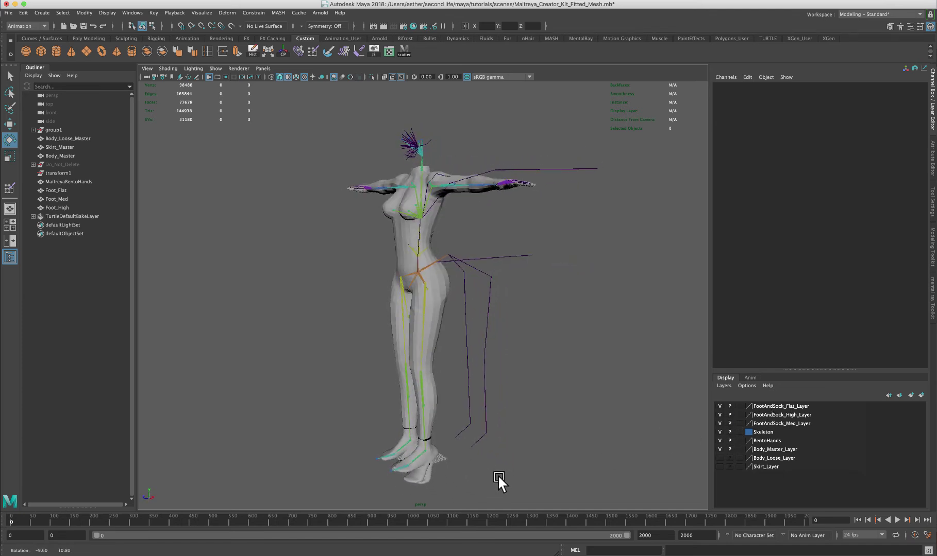
left_click(719, 406)
left_click(718, 414)
left_click(719, 421)
left_click(717, 422)
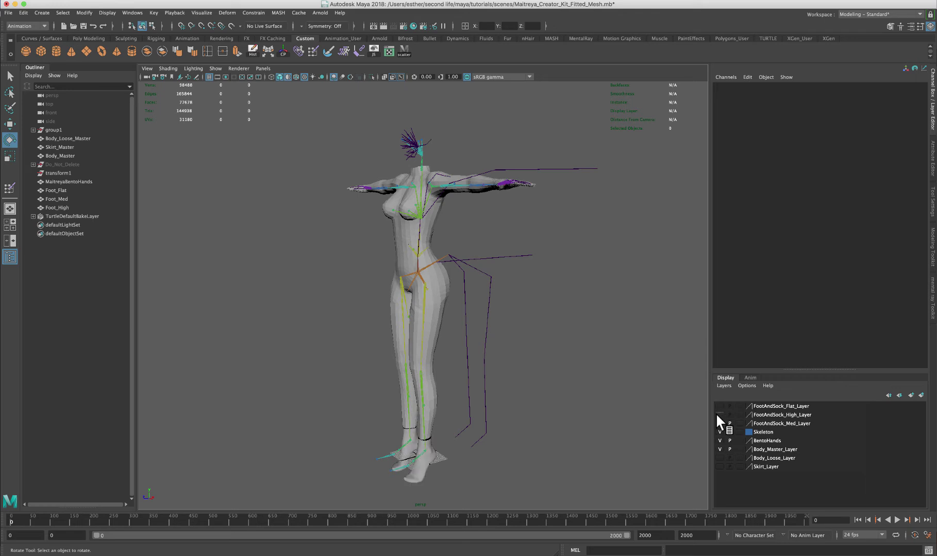
Step: Show the FootAndSock_Flat_Layer and FootAndSock_High_Layer display layers again
left_click(719, 406)
left_click(719, 415)
left_click_drag(608, 435, 632, 434, "alt")
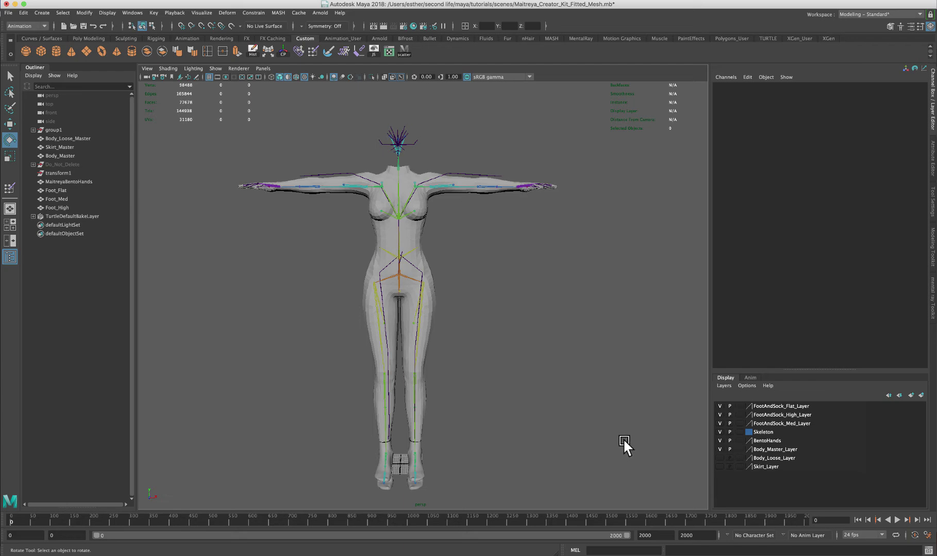
Step: Save the scene under the new name Maitreya_Creator_Kit_Fitted_Mesh_complete.mb in the scenes folder
key("q")
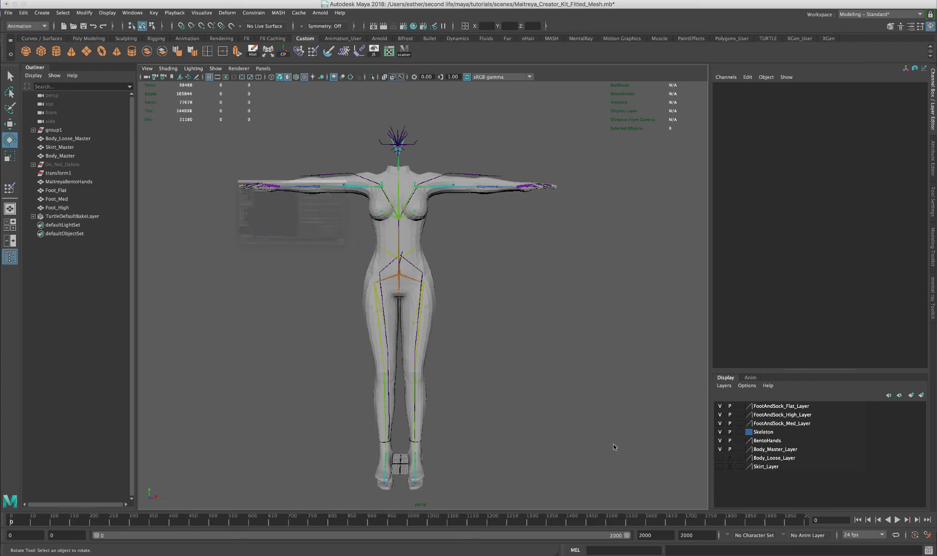
key("shift+super+s")
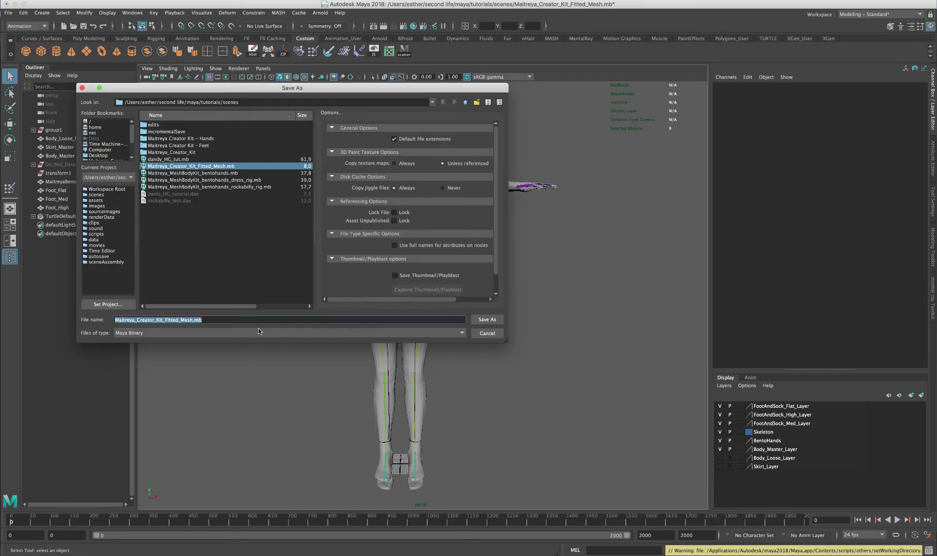
left_click(193, 319)
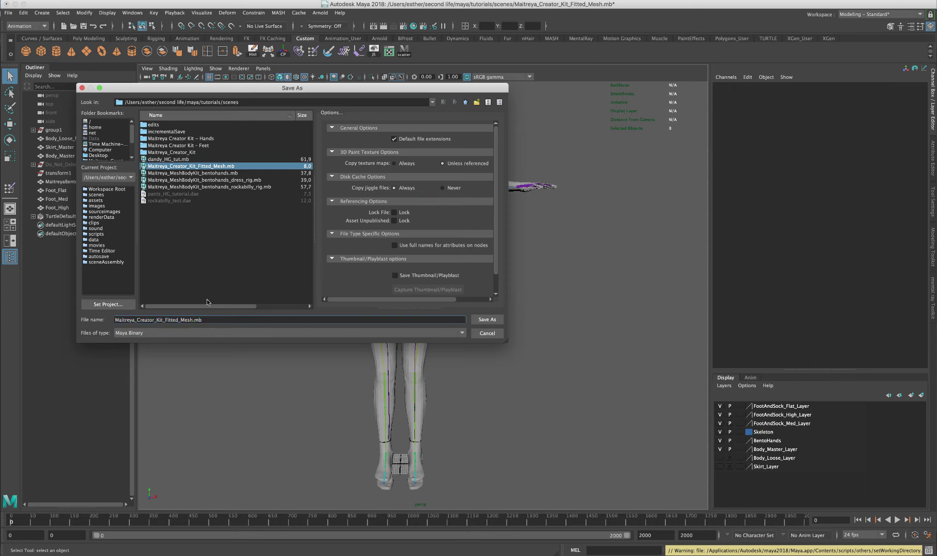
type("_complete")
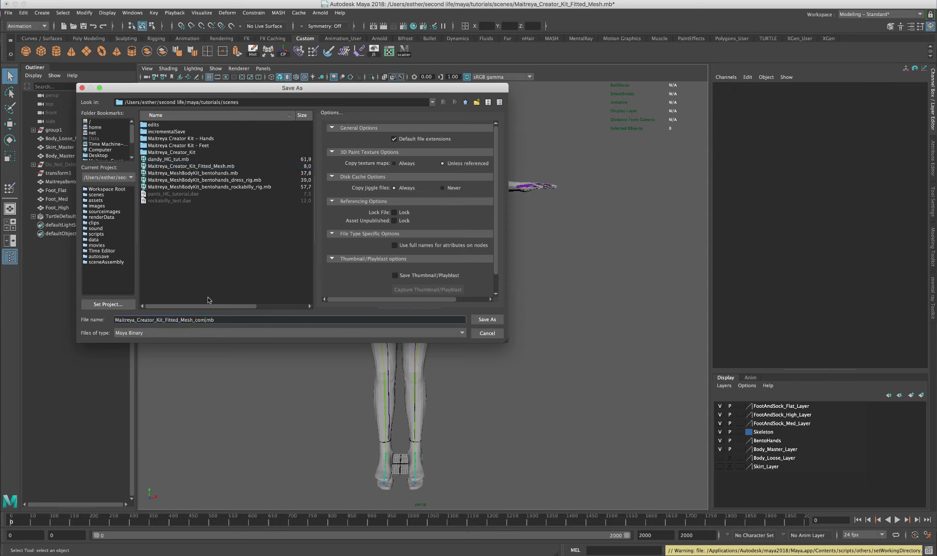
left_click(493, 320)
key("e")
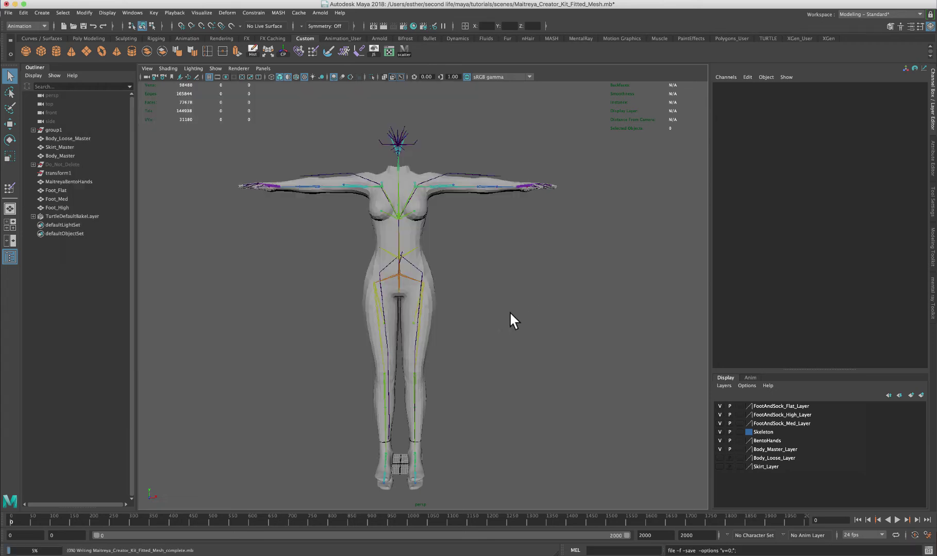
Step: Delete the mHindLimbsRoot joint chain and the tail joints behind the pelvis from the skeleton
mouse_move(533, 346)
left_mouse_down("alt")
mouse_move(545, 364)
mouse_move(592, 356)
mouse_move(576, 380)
mouse_move(607, 340)
mouse_move(531, 351)
mouse_move(545, 340)
mouse_move(521, 355)
mouse_move(534, 345)
left_mouse_up("alt")
left_click_drag(525, 293, 518, 312, "alt")
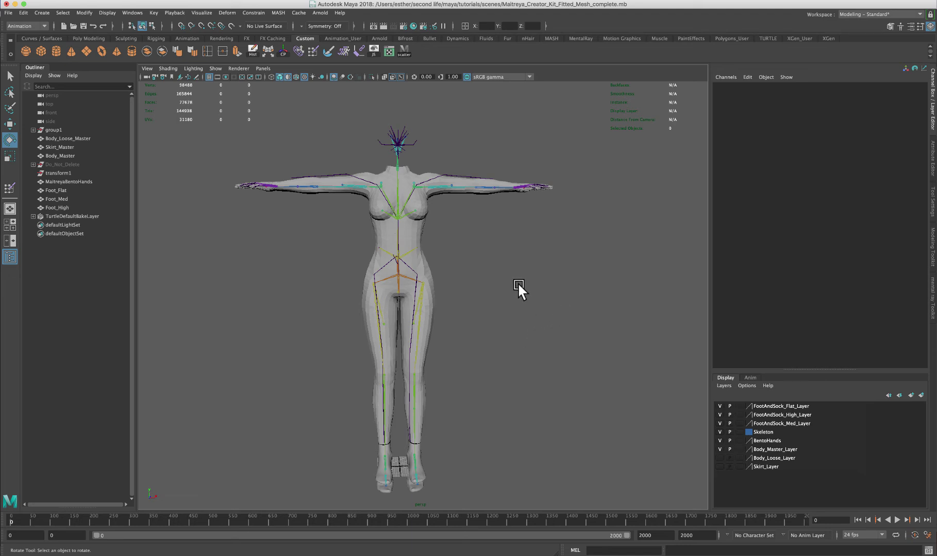
left_click_drag(518, 283, 596, 282, "alt")
mouse_move(515, 301)
left_mouse_down("alt")
mouse_move(502, 313)
mouse_move(514, 302)
mouse_move(412, 293)
mouse_move(493, 292)
mouse_move(508, 314)
left_mouse_up("alt")
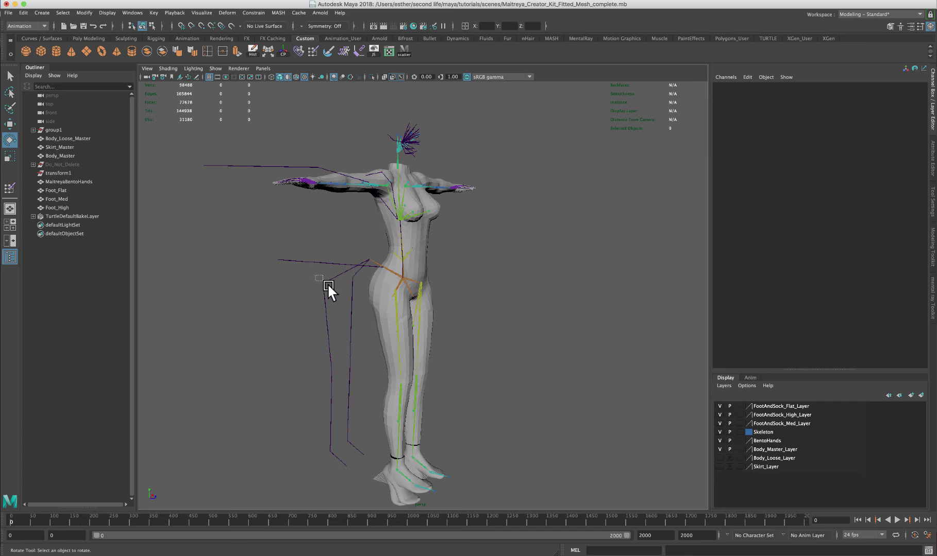
left_click_drag(327, 284, 330, 287)
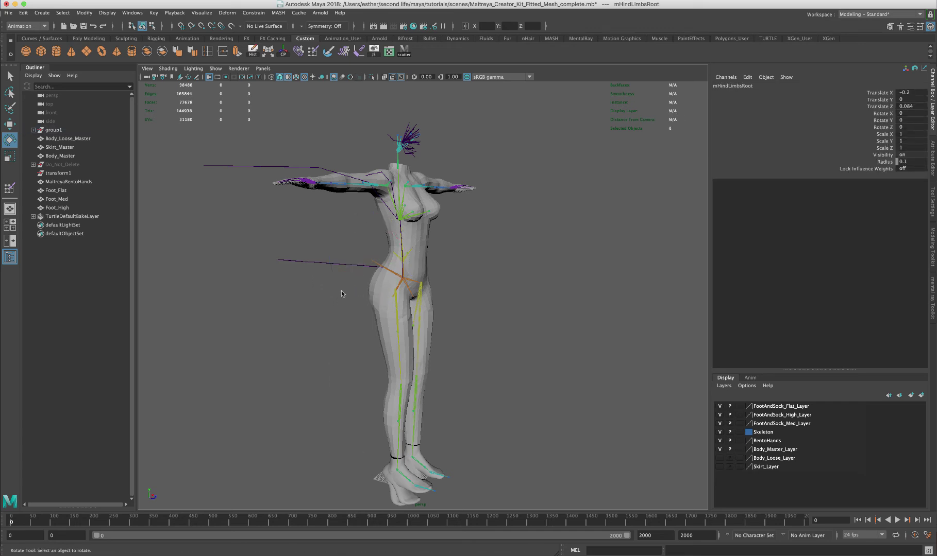
left_click(341, 291)
left_click(337, 267)
left_click(463, 263)
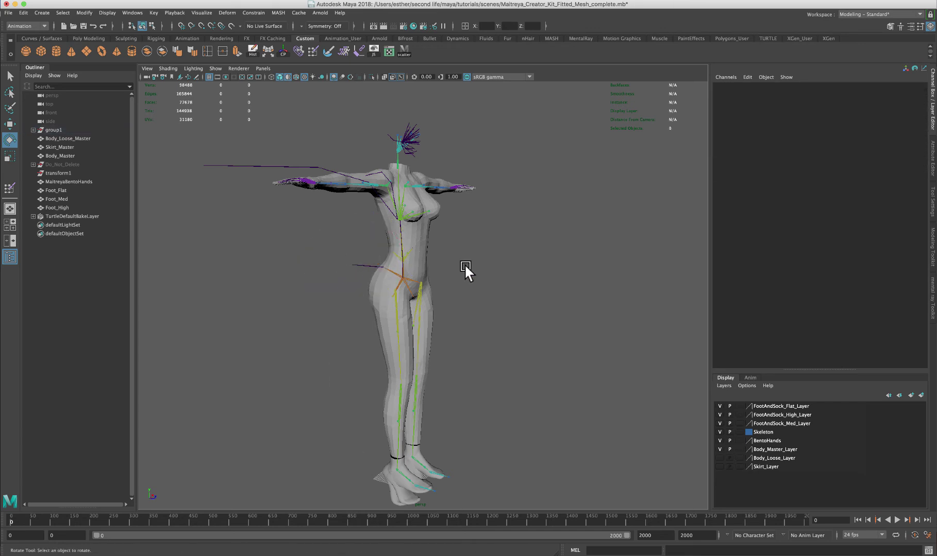
Step: Delete the wing joint chains that extend behind the upper back
left_click_drag(512, 289, 485, 275, "alt")
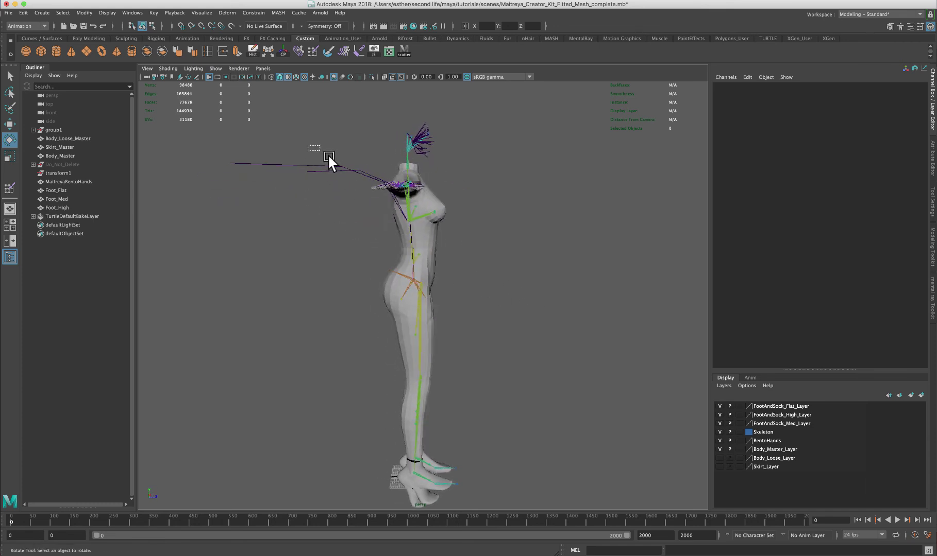
left_click(363, 180)
left_click(363, 188)
Step: Delete the mFaceRoot joint with all face bones, keeping the main head joints
left_click_drag(509, 243, 494, 283, "alt")
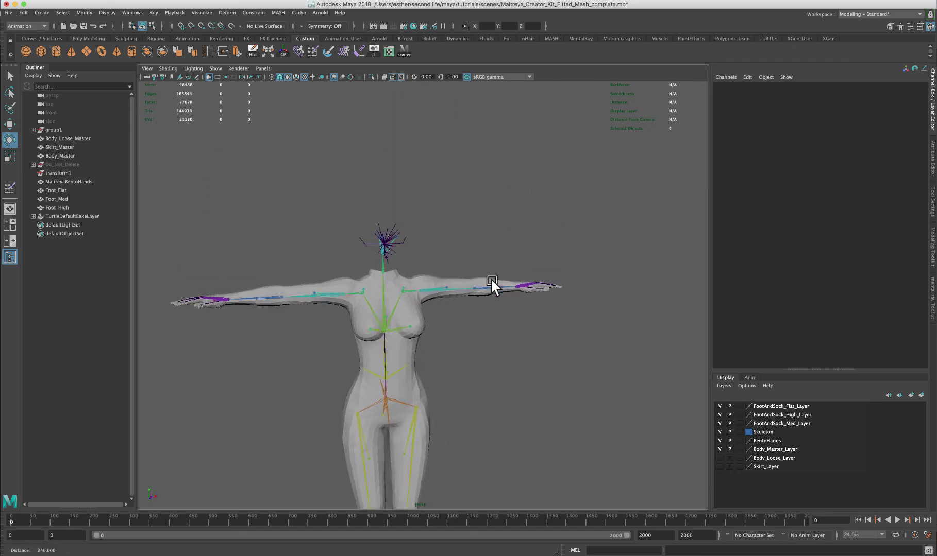
left_click_drag(390, 204, 395, 211)
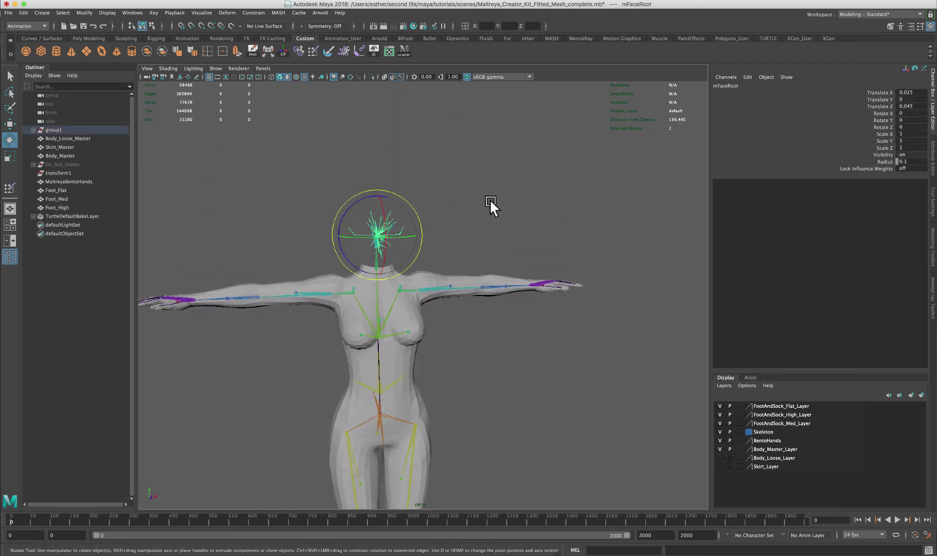
left_click(495, 227)
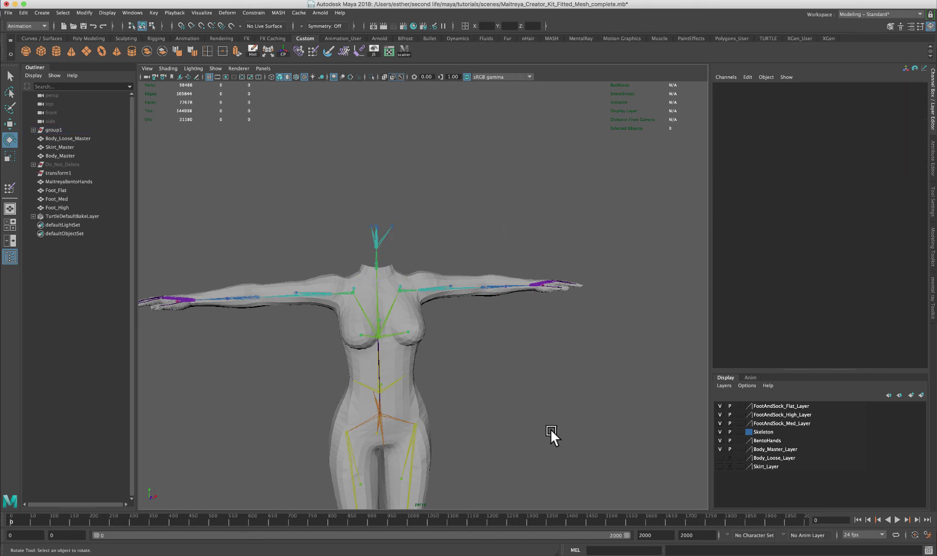
scroll(546, 435, "down", 5)
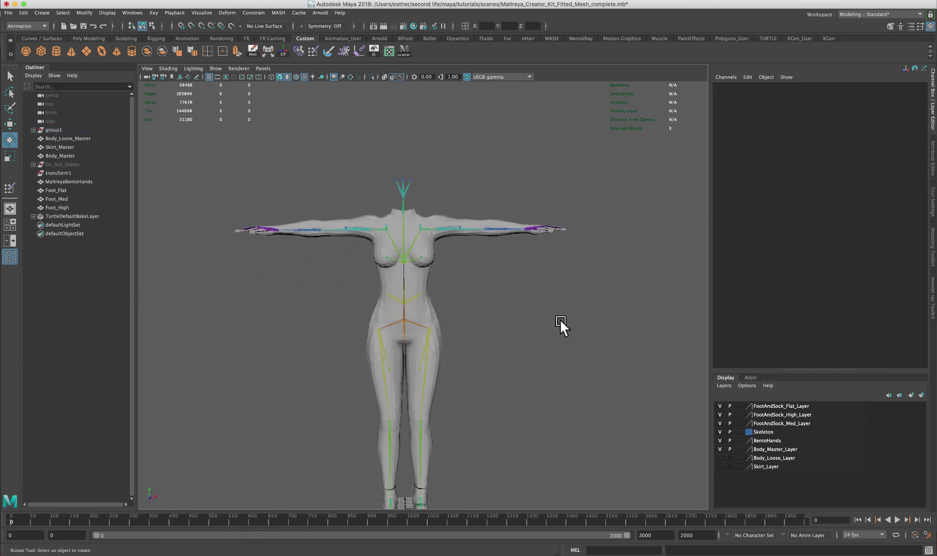
left_click_drag(559, 320, 520, 364, "alt")
right_click_drag(529, 350, 514, 340, "alt")
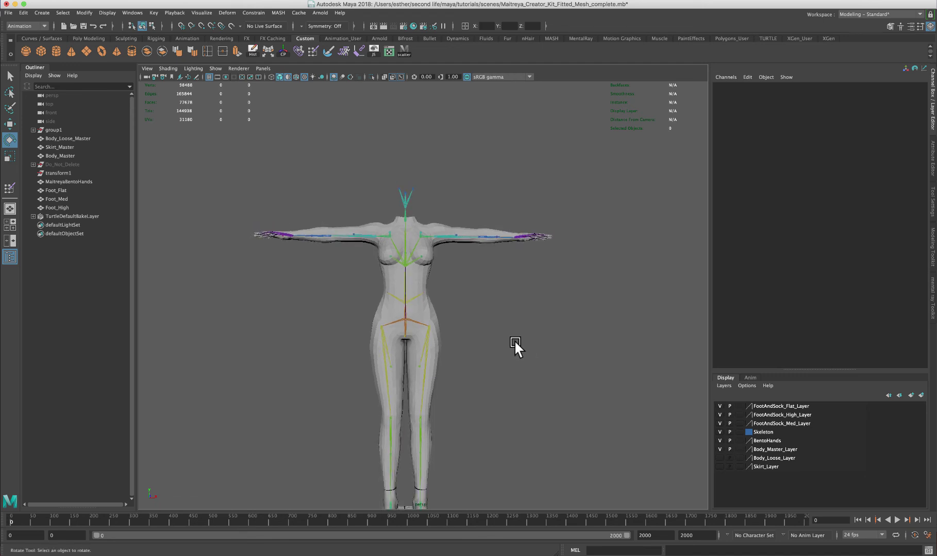
middle_click_drag(514, 340, 518, 266, "alt")
right_click_drag(517, 266, 519, 277, "alt")
left_click_drag(519, 278, 543, 249, "alt")
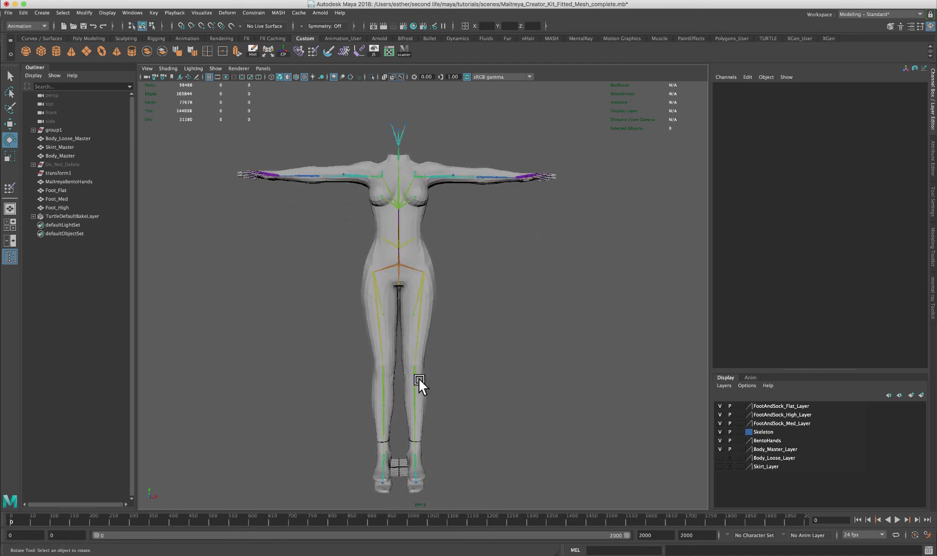